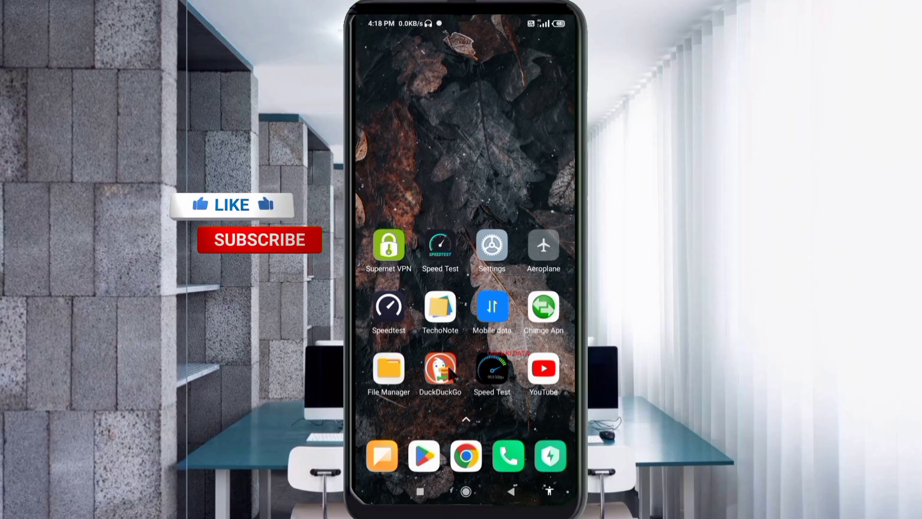
- Open the Access point names list for the airtel SIM under SIM cards & mobile networks
{"action": "left_click", "coordinate": [495, 262]}
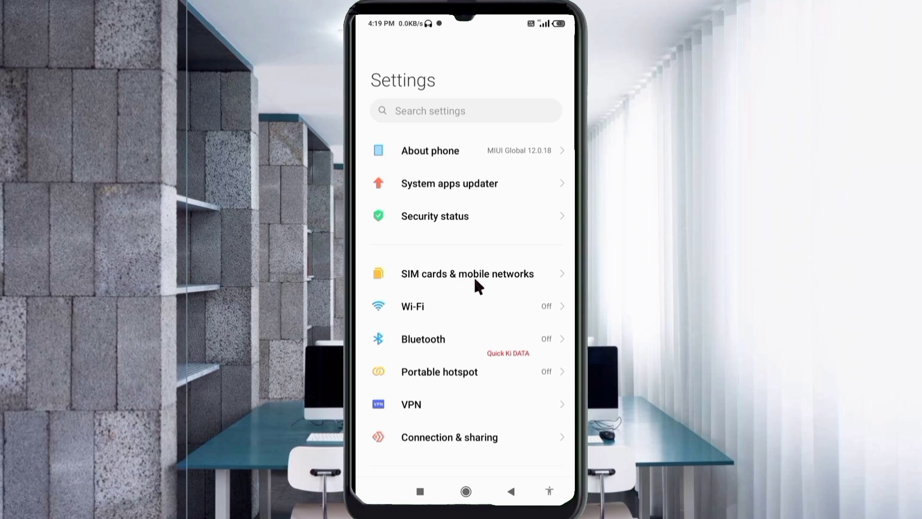
{"action": "left_click", "coordinate": [478, 280]}
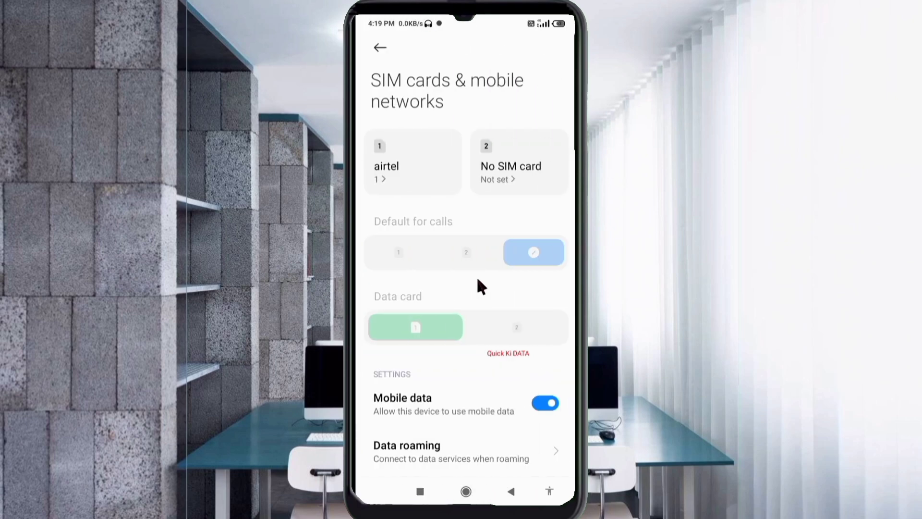
{"action": "left_click", "coordinate": [410, 185]}
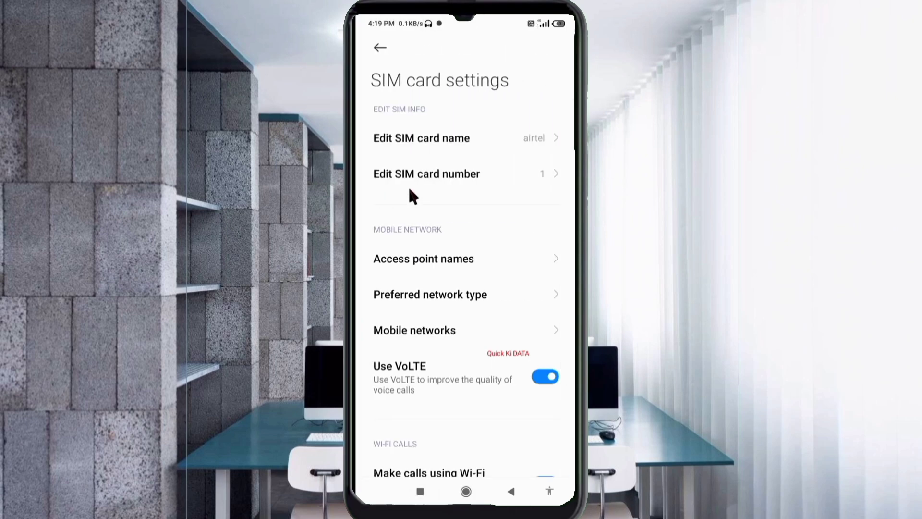
{"action": "left_click", "coordinate": [440, 265]}
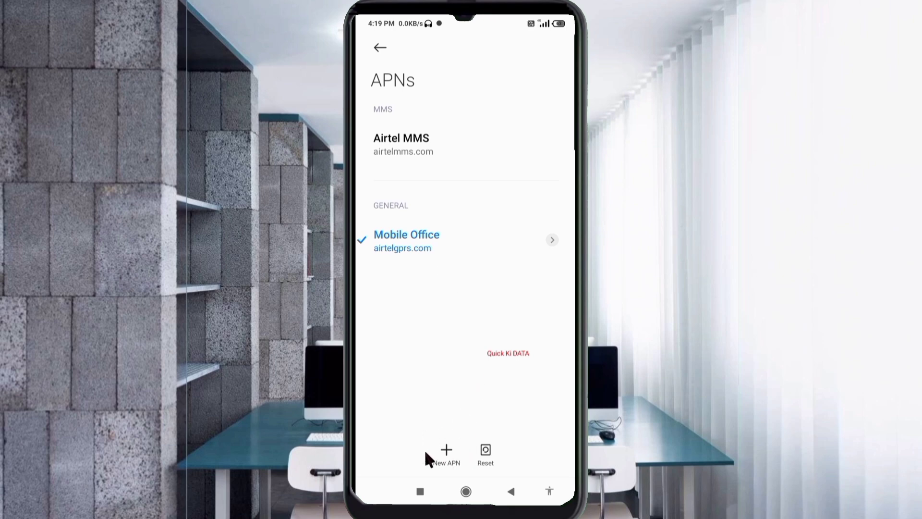
- Add a new APN entry and give it the name 'Sun Cellular Internet'
{"action": "left_click", "coordinate": [456, 452]}
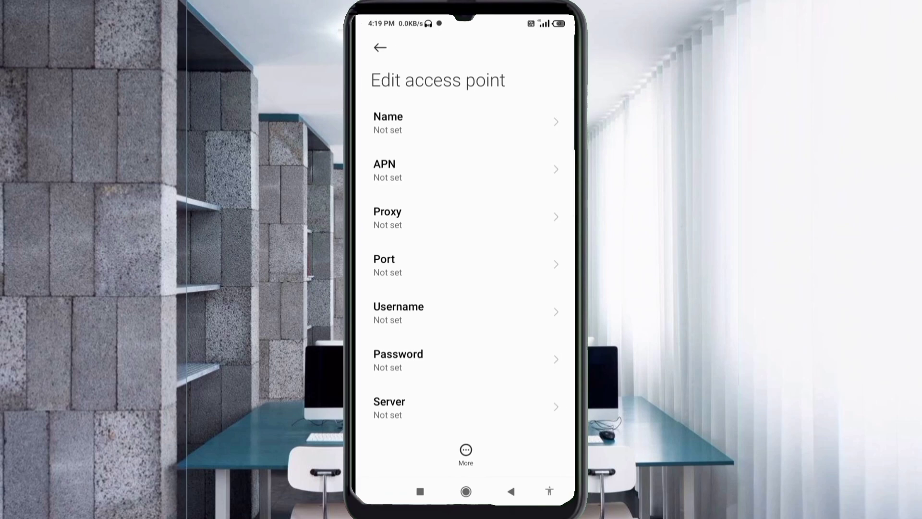
{"action": "left_click", "coordinate": [461, 122]}
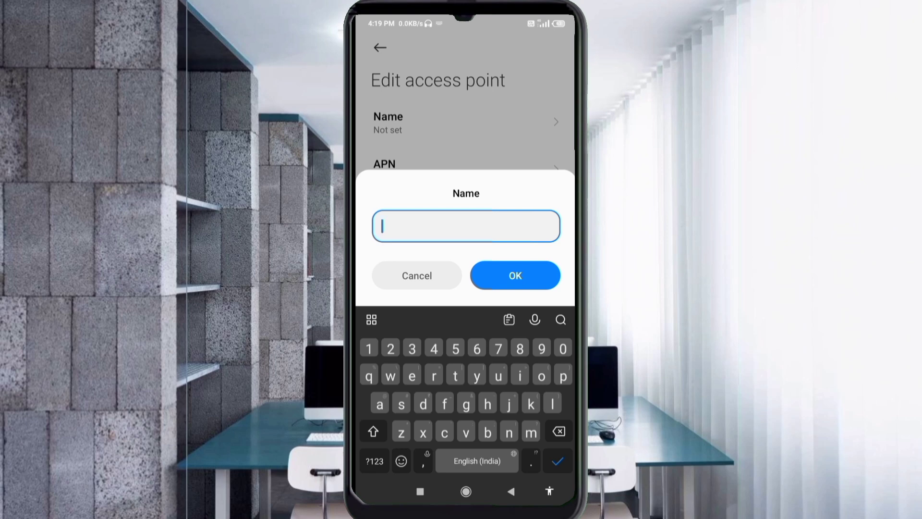
{"action": "type", "text": "Sun Ce"}
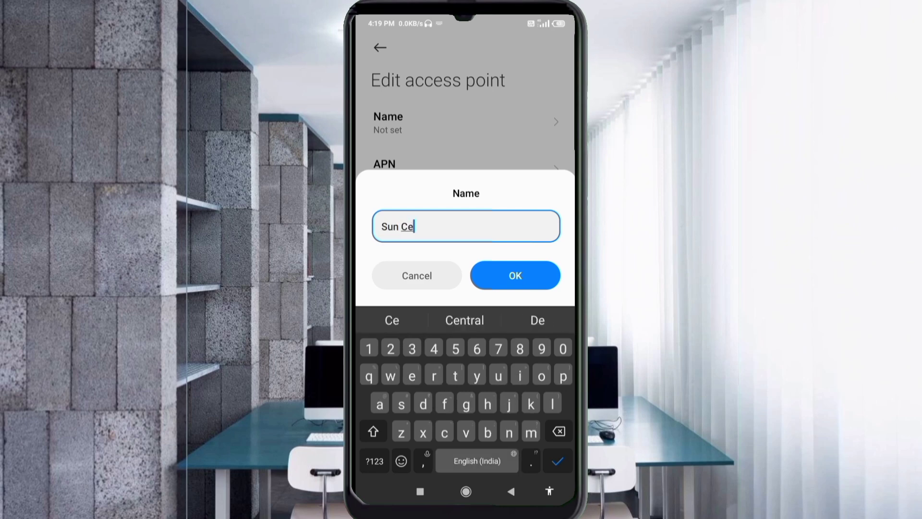
{"action": "type", "text": "ll"}
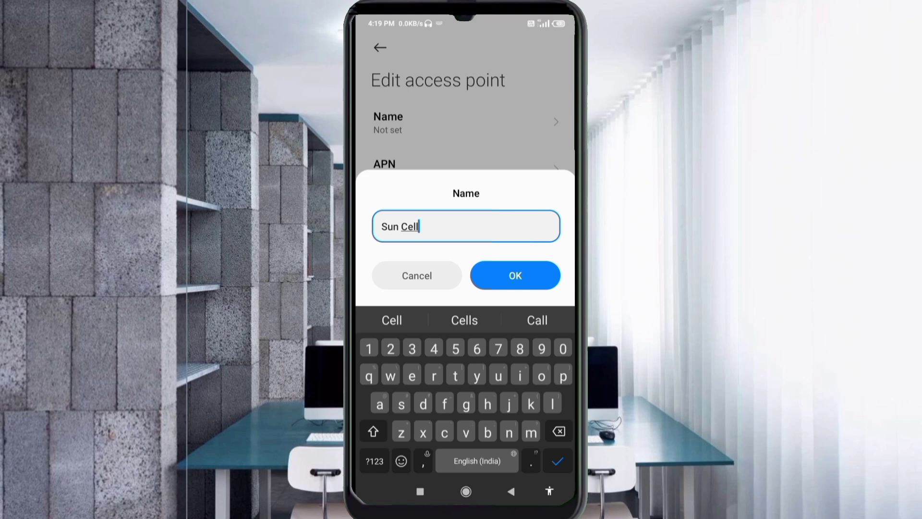
{"action": "type", "text": "ular"}
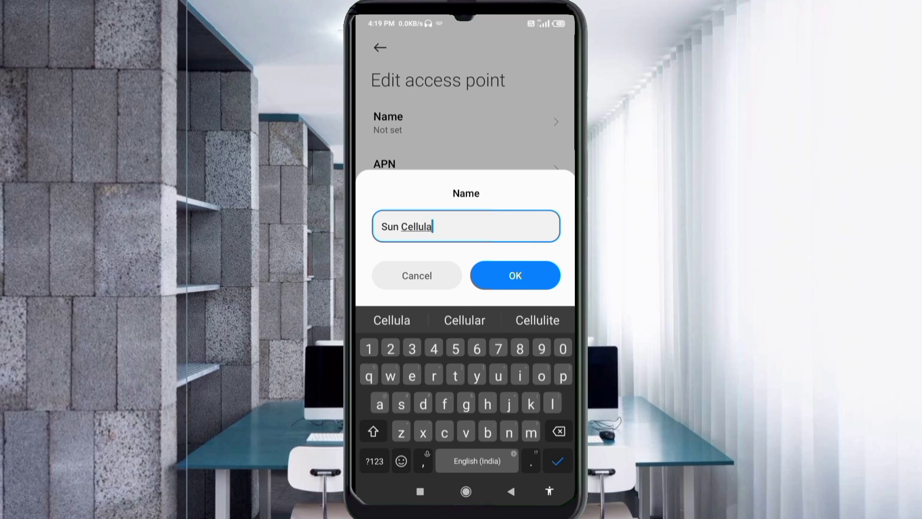
{"action": "left_click", "coordinate": [392, 320]}
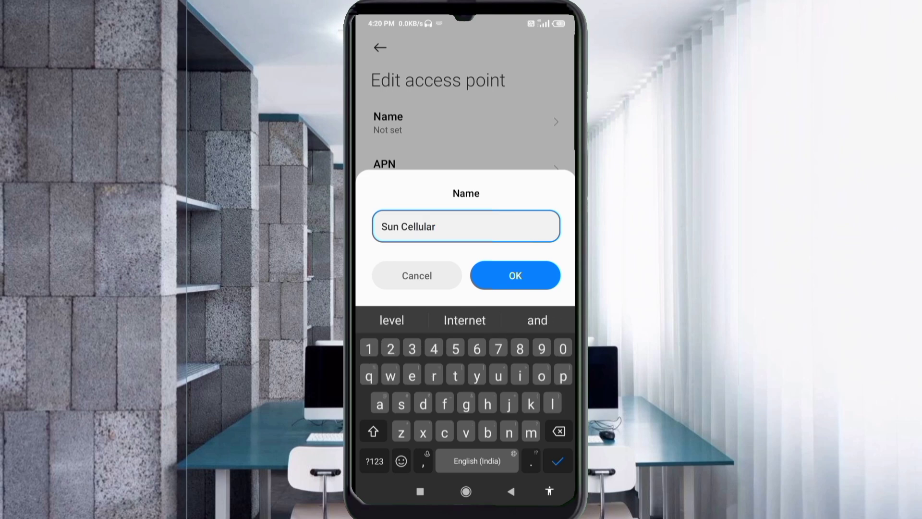
{"action": "type", "text": "Internet"}
{"action": "left_click", "coordinate": [392, 320]}
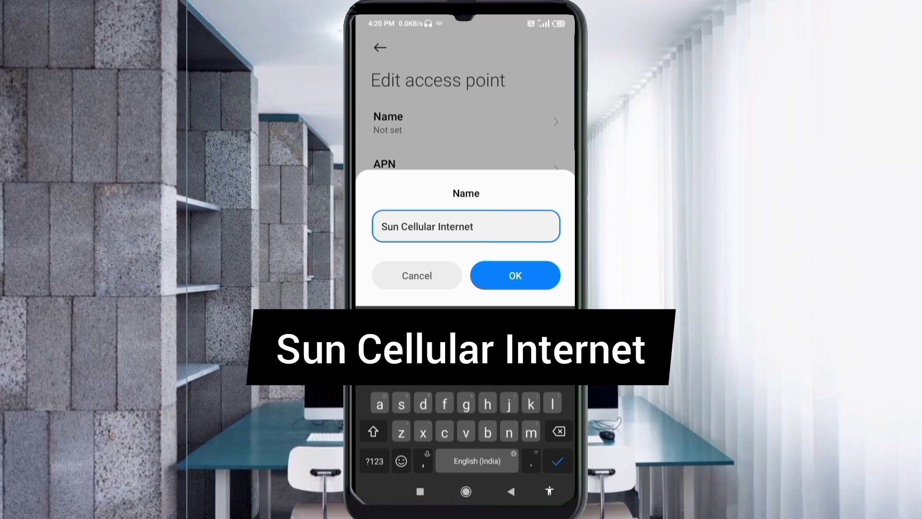
{"action": "left_click", "coordinate": [516, 275]}
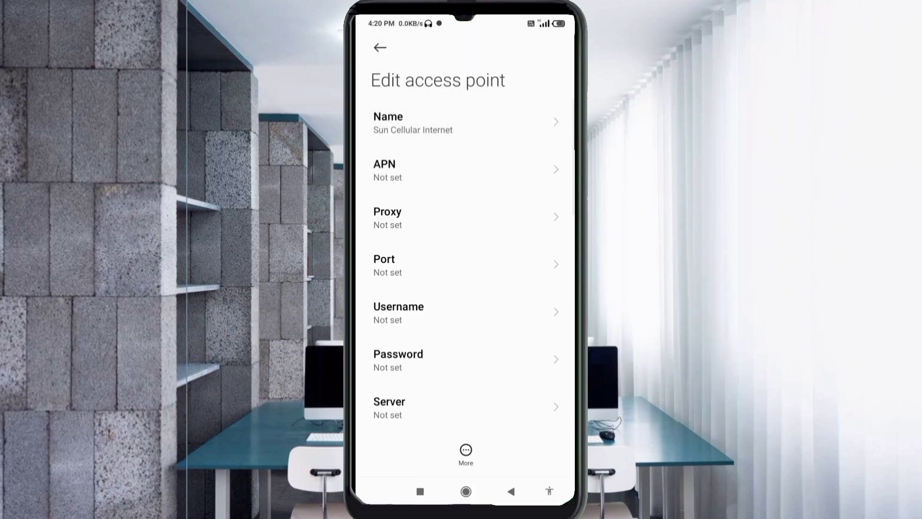
- Enter surf.wap.net as the new access point's APN value
{"action": "left_click", "coordinate": [461, 169]}
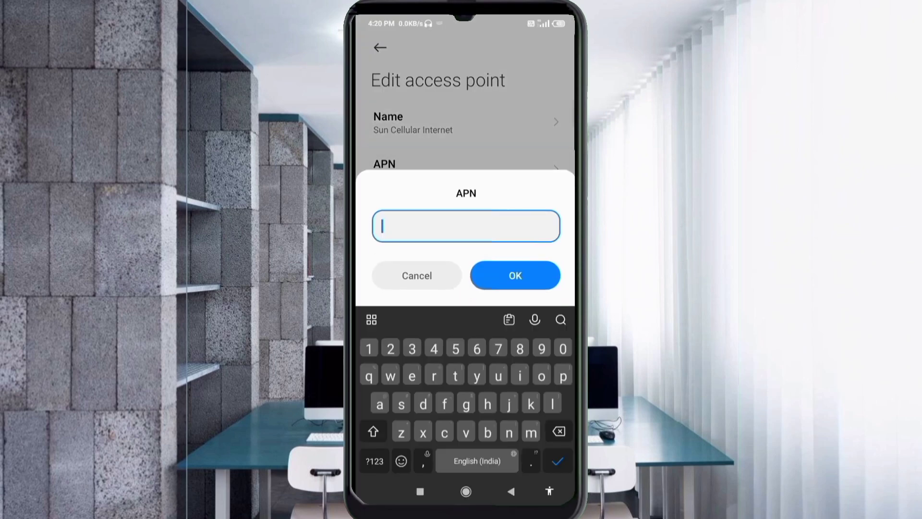
{"action": "type", "text": "sur"}
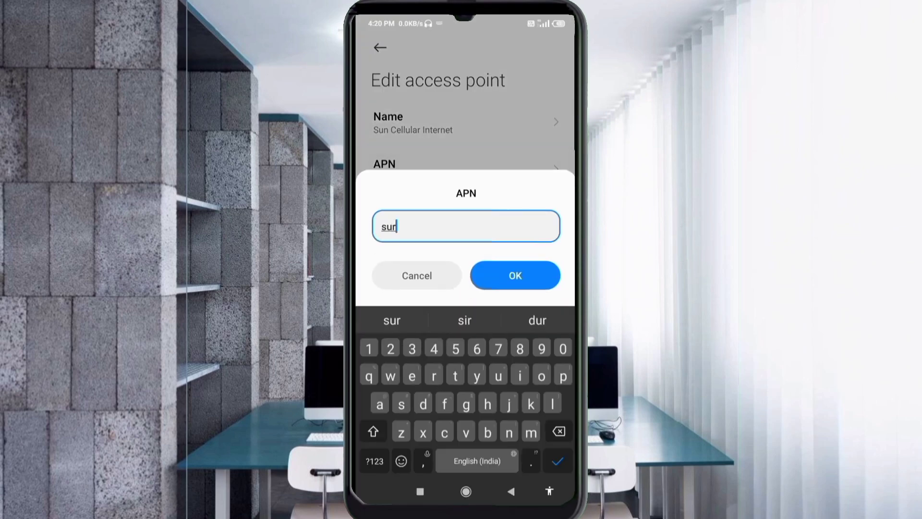
{"action": "type", "text": "f."}
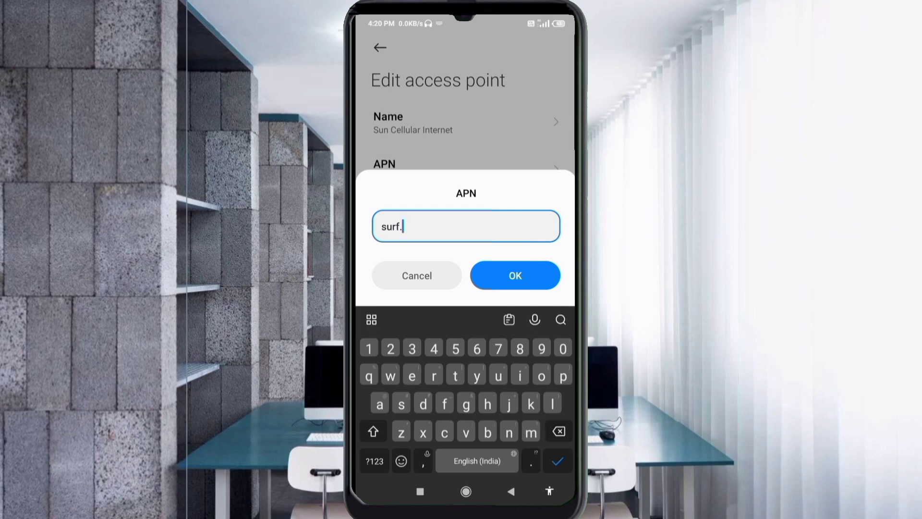
{"action": "type", "text": "wap"}
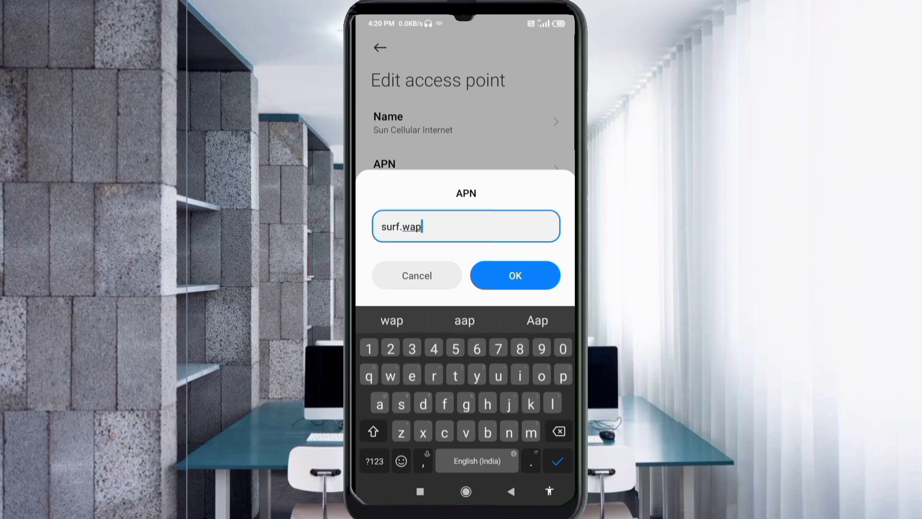
{"action": "type", "text": ".net"}
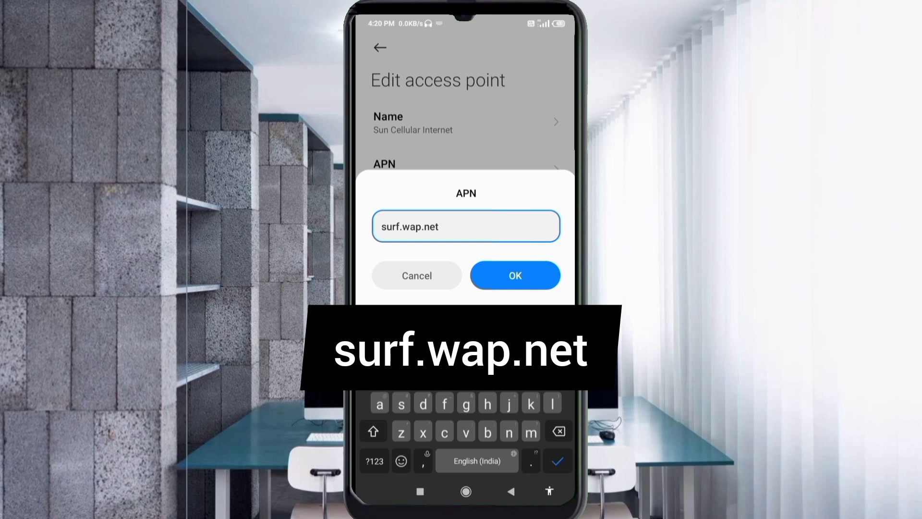
{"action": "left_click", "coordinate": [516, 275]}
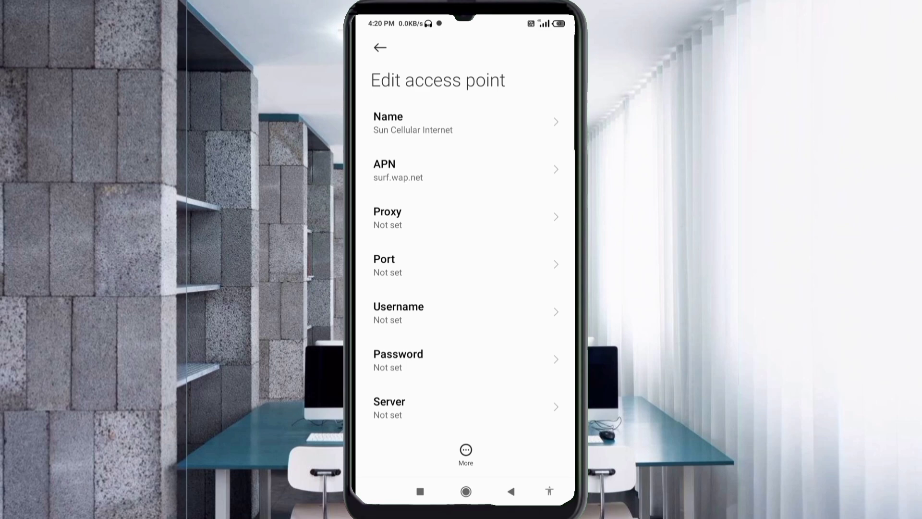
- Set the access point's username to web and enter its password
{"action": "left_click", "coordinate": [399, 312]}
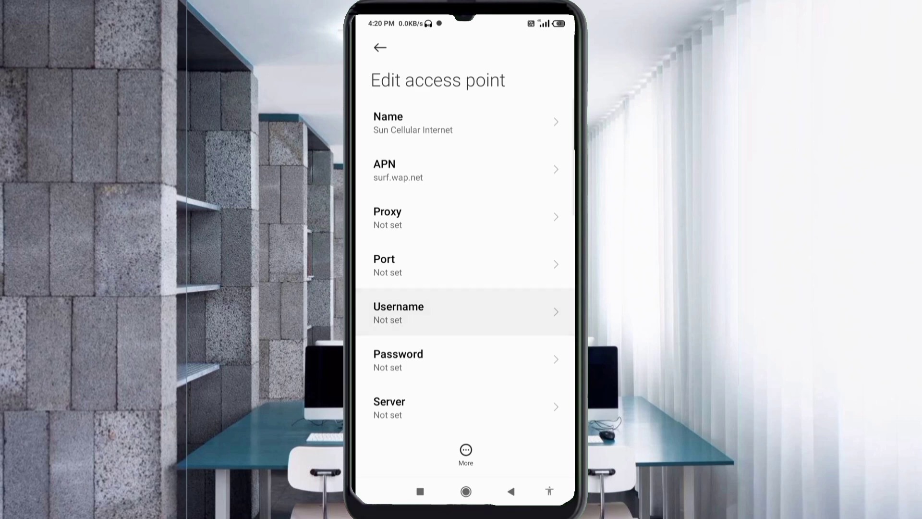
{"action": "type", "text": "web"}
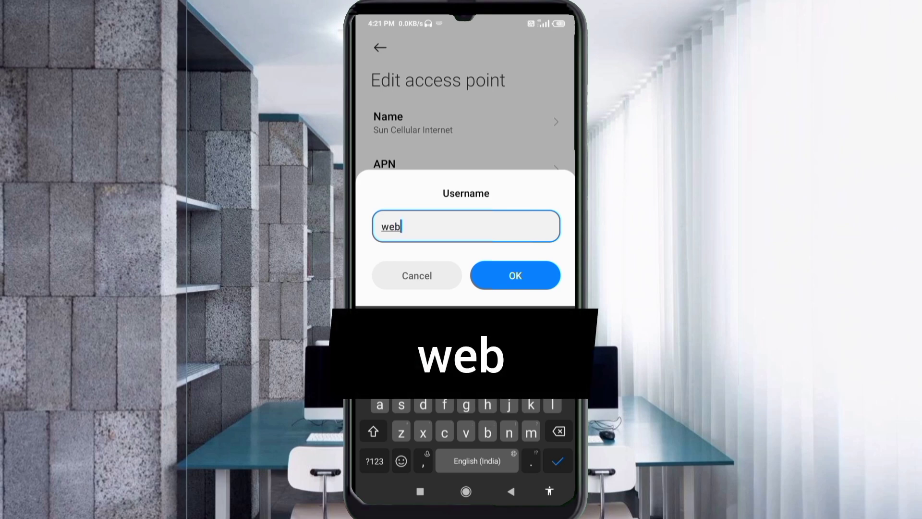
{"action": "key", "text": "Return"}
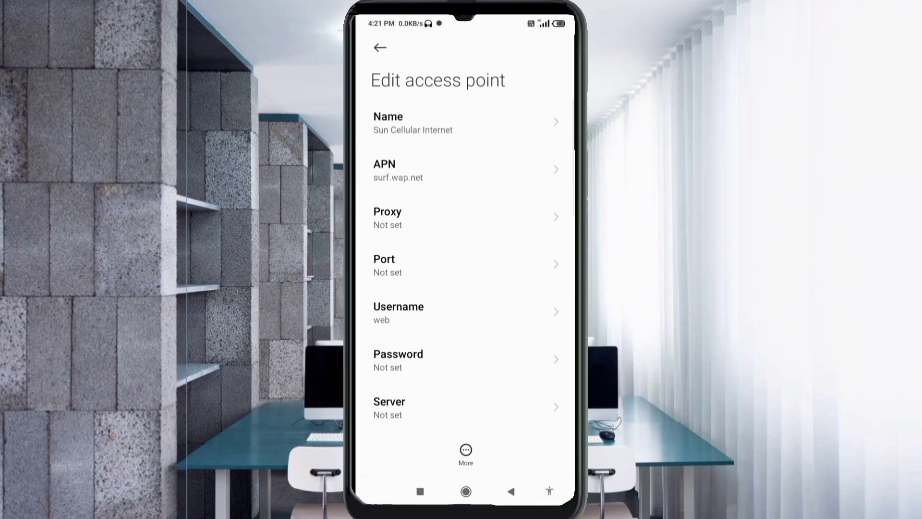
{"action": "left_click", "coordinate": [398, 359]}
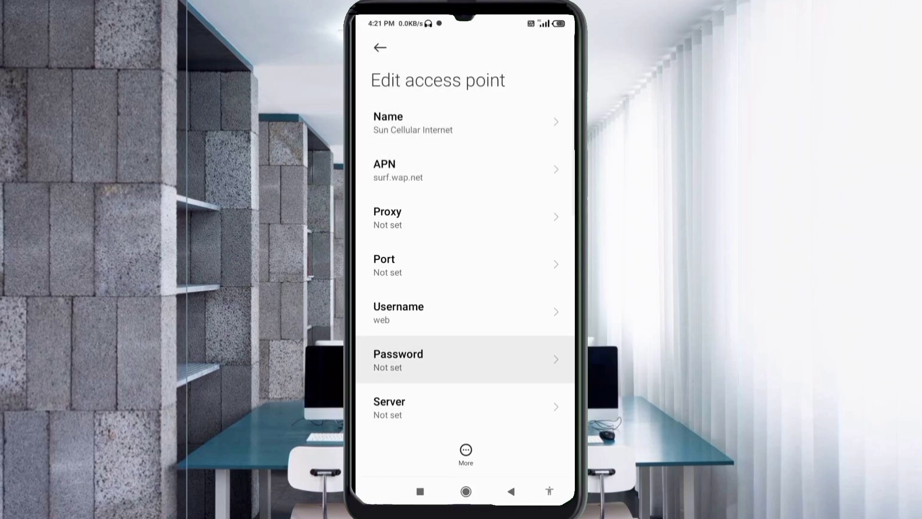
{"action": "type", "text": "web"}
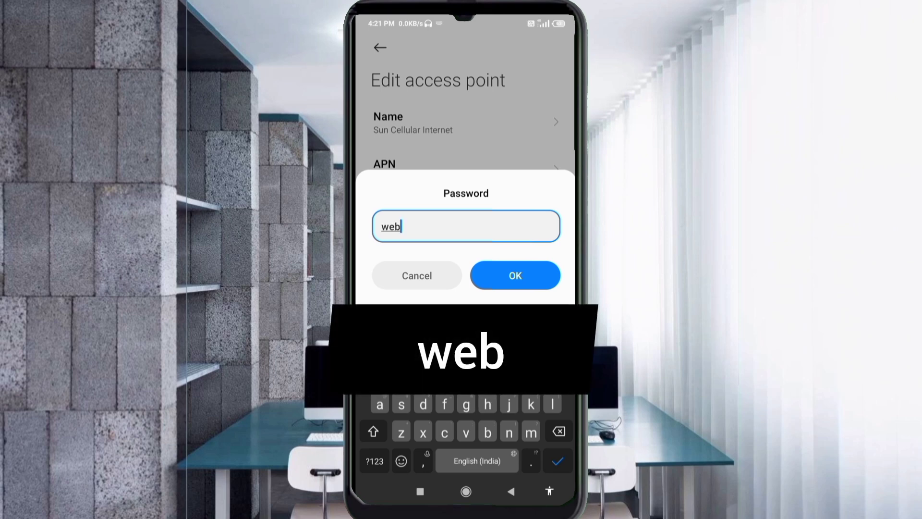
{"action": "key", "text": "Return"}
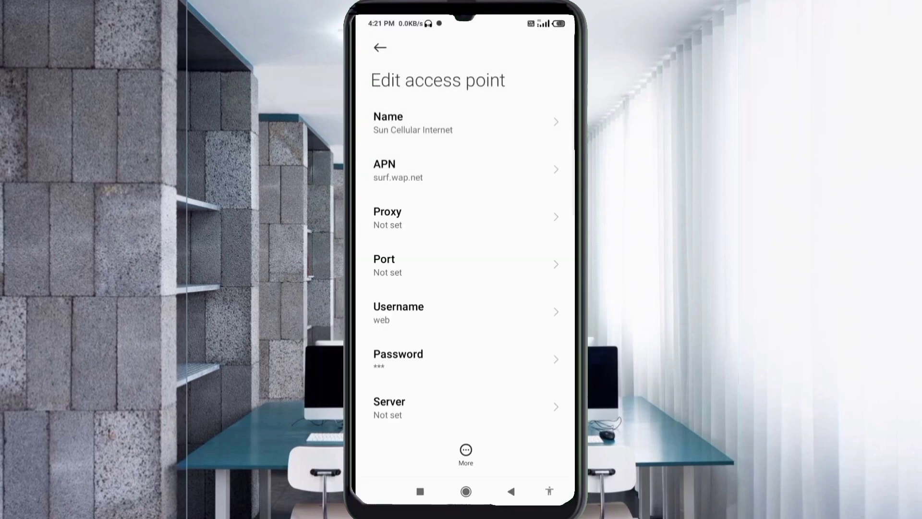
{"action": "scroll", "coordinate": [466, 250], "scroll_direction": "down", "scroll_amount": 5}
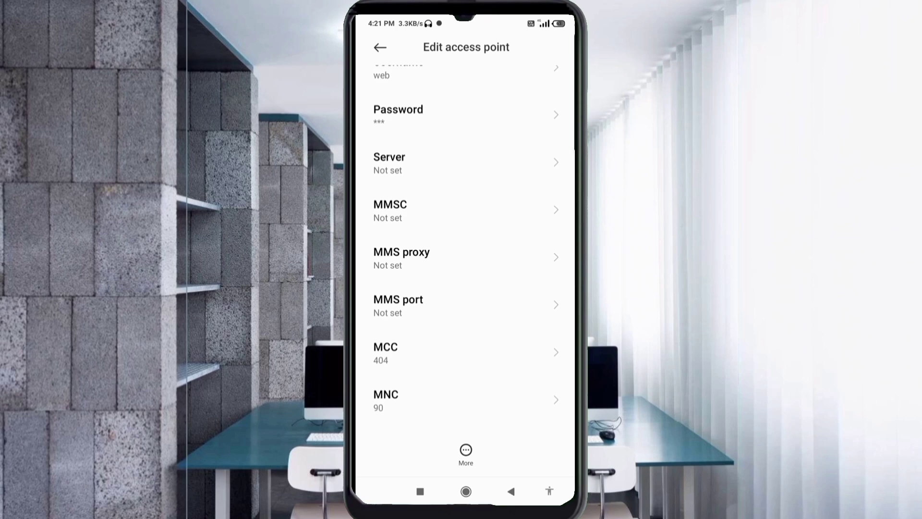
{"action": "left_click", "coordinate": [433, 162]}
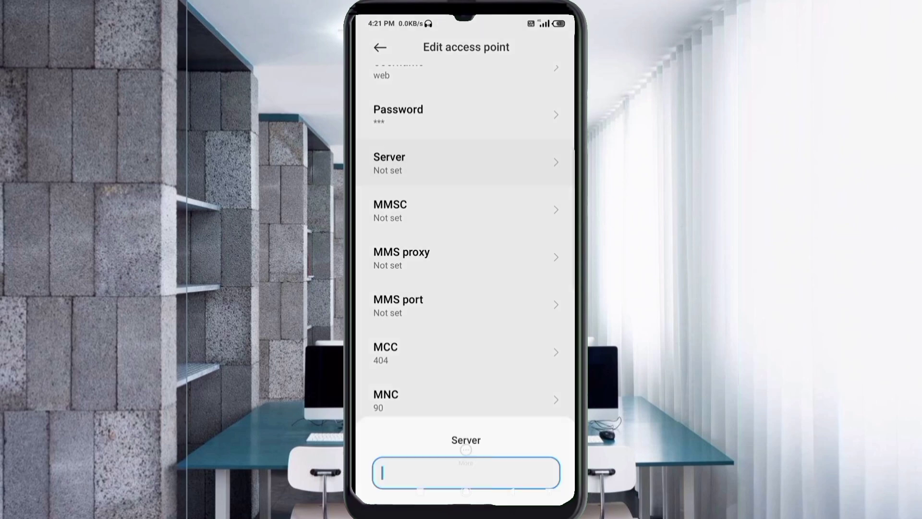
{"action": "type", "text": "www"}
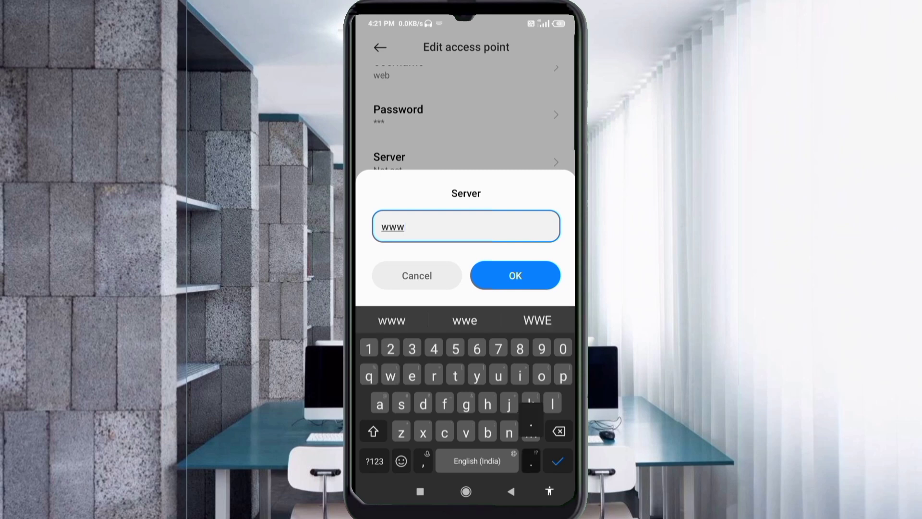
{"action": "type", "text": ".sun"}
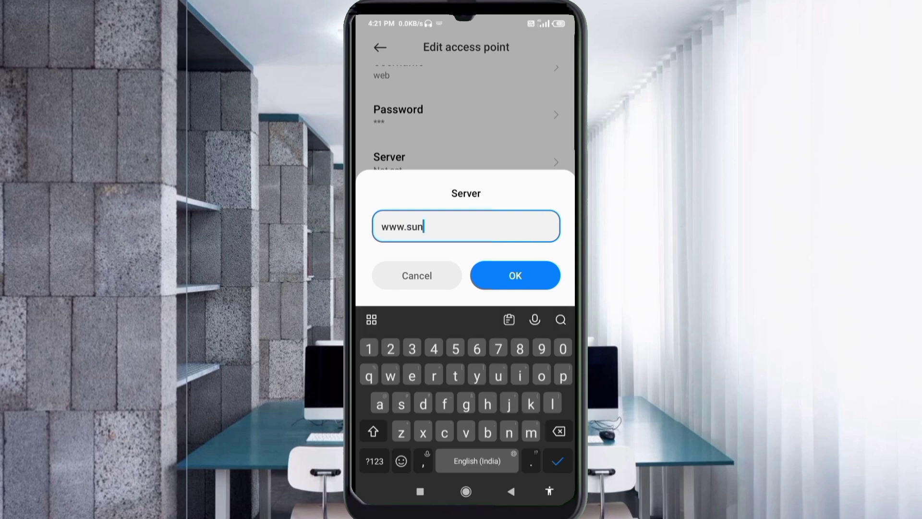
{"action": "type", "text": ".wap.net"}
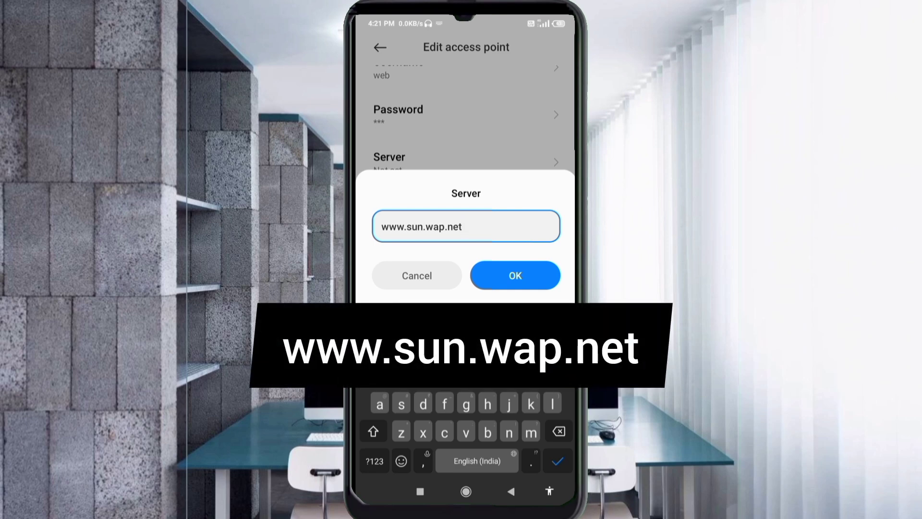
{"action": "key", "text": "Return"}
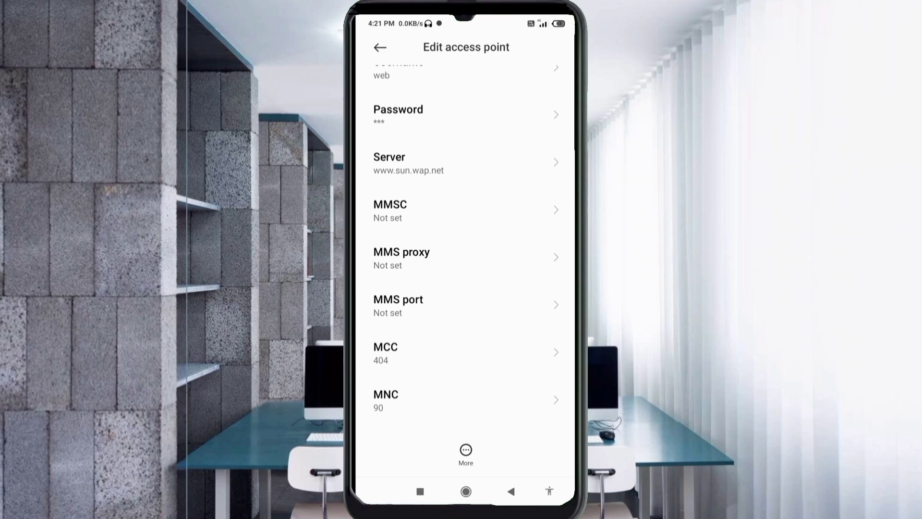
- Choose PAP as the access point's authentication type
{"action": "scroll", "coordinate": [465, 240], "scroll_direction": "down", "scroll_amount": 5}
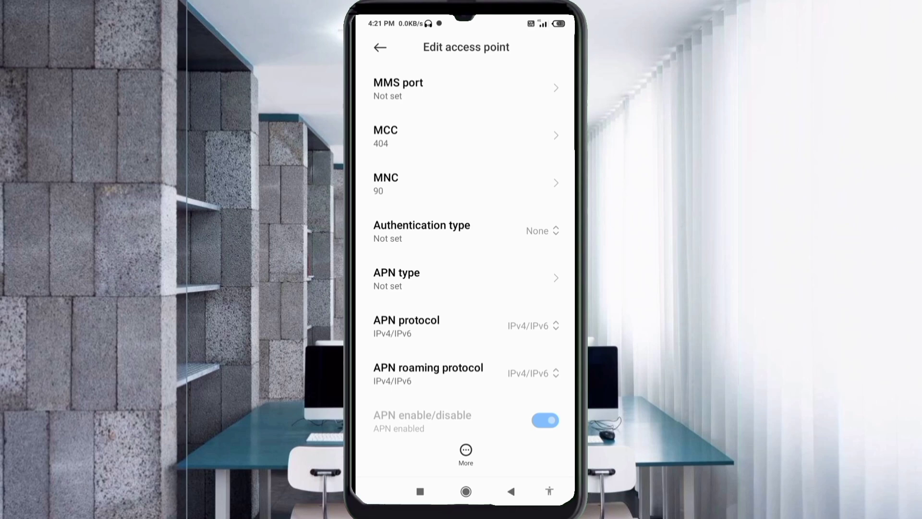
{"action": "left_click", "coordinate": [481, 231]}
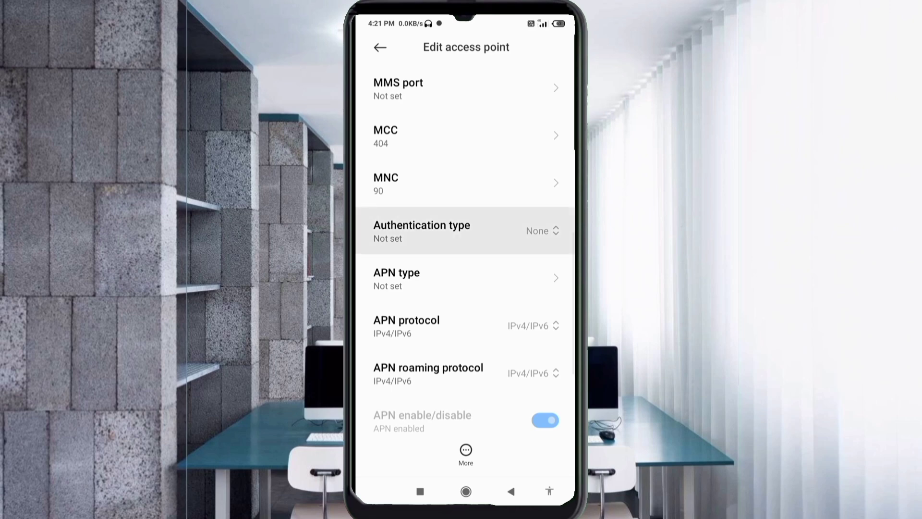
{"action": "left_click", "coordinate": [469, 278]}
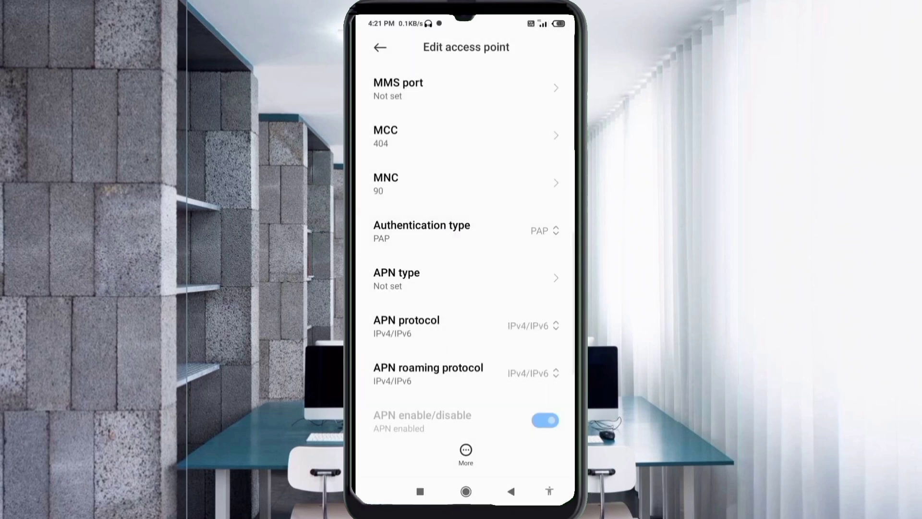
- Set the APN type to default,supl
{"action": "left_click", "coordinate": [432, 279]}
{"action": "type", "text": "defaul"}
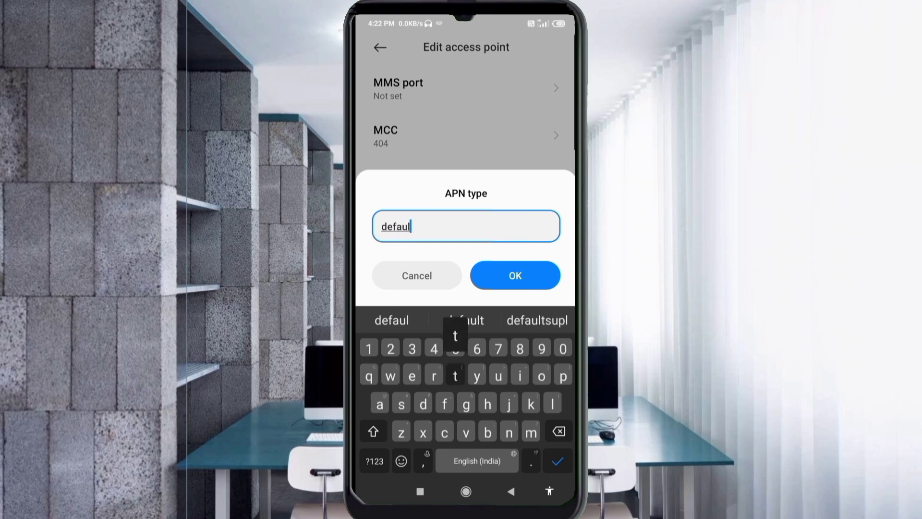
{"action": "type", "text": "t,"}
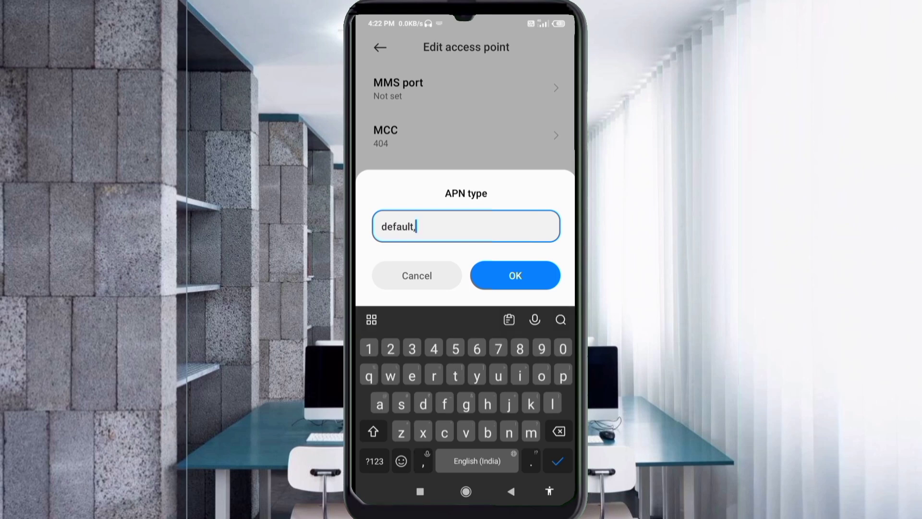
{"action": "type", "text": "supl"}
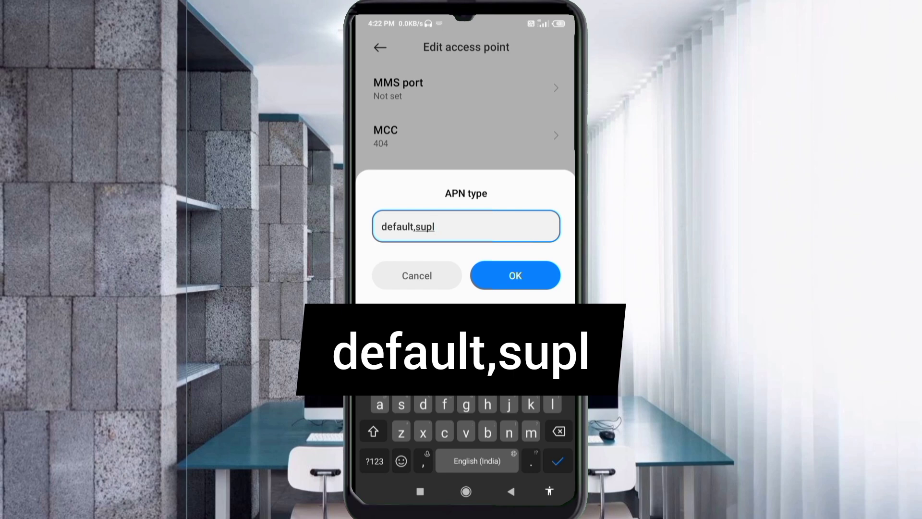
{"action": "key", "text": "Return"}
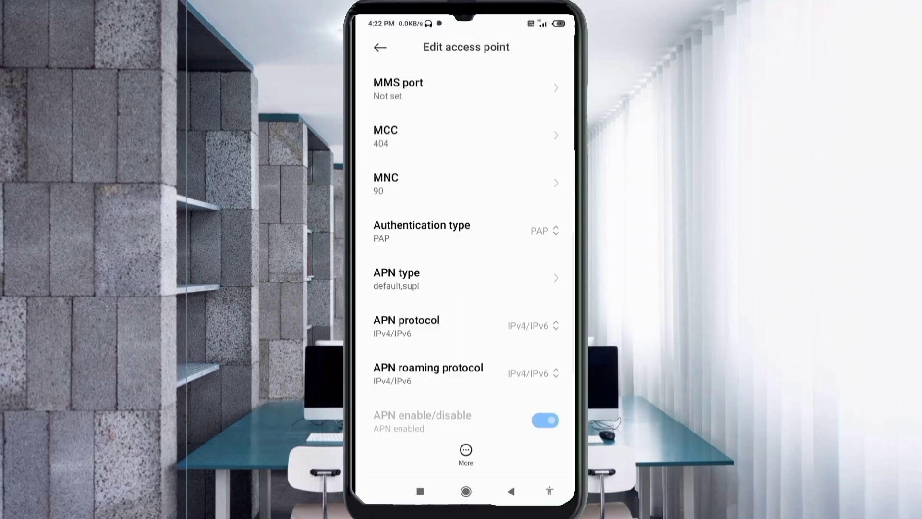
{"action": "scroll", "coordinate": [465, 250], "scroll_direction": "down", "scroll_amount": 3}
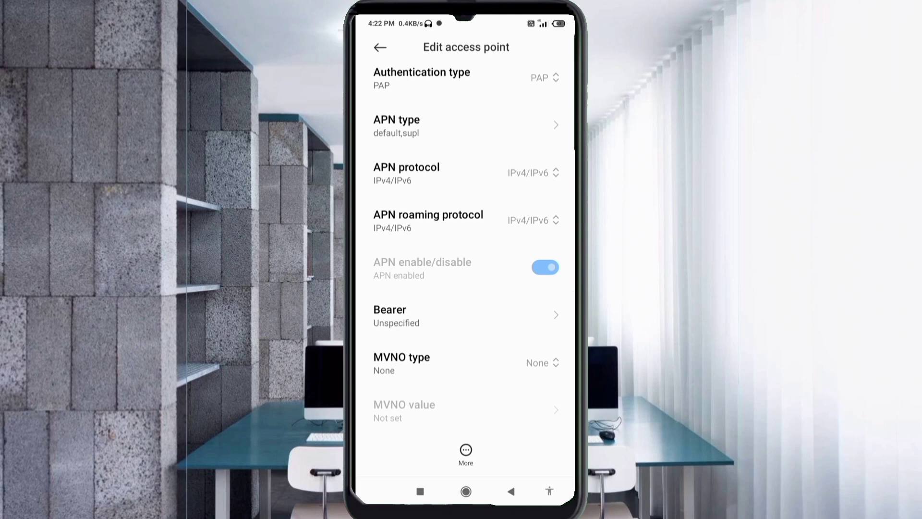
{"action": "left_click", "coordinate": [528, 173]}
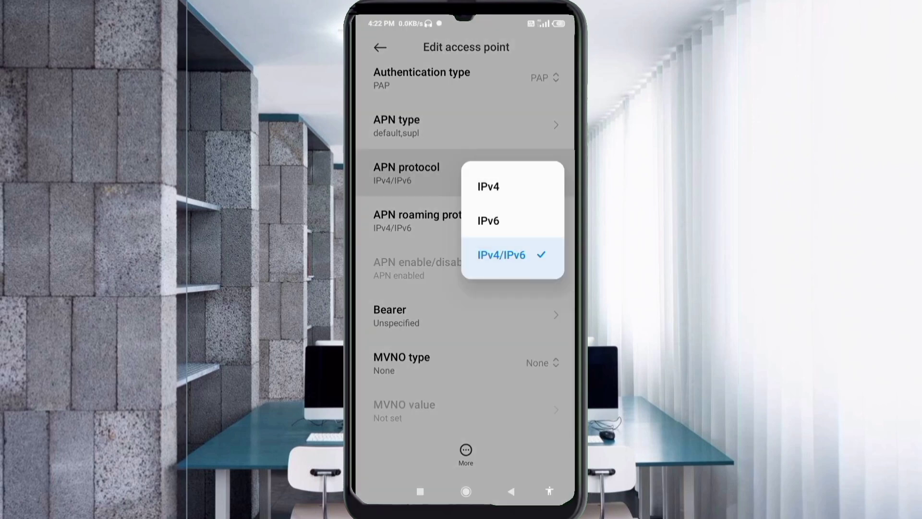
{"action": "left_click", "coordinate": [501, 255]}
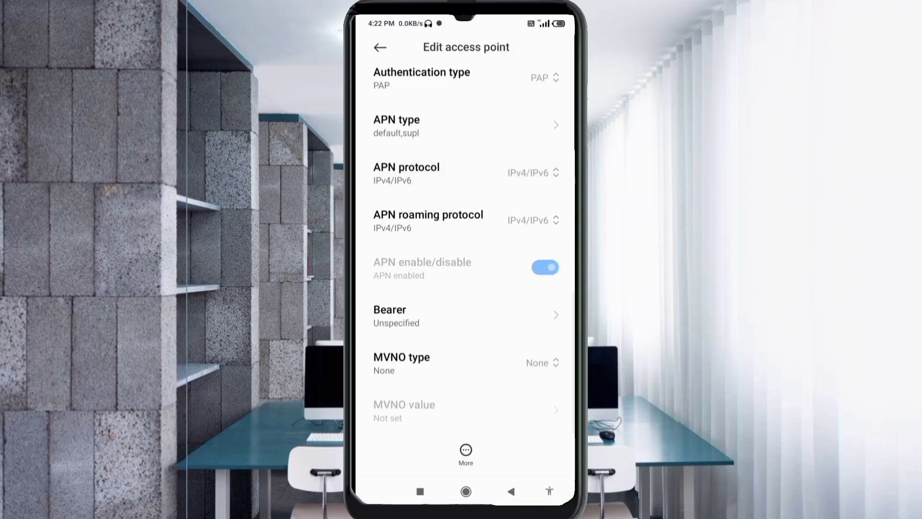
{"action": "left_click", "coordinate": [528, 220]}
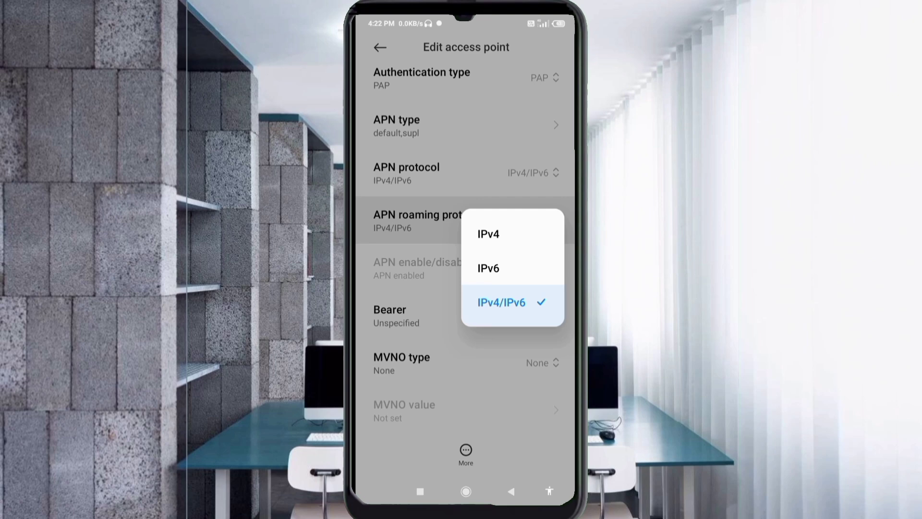
{"action": "left_click", "coordinate": [502, 302]}
{"action": "left_click", "coordinate": [432, 315]}
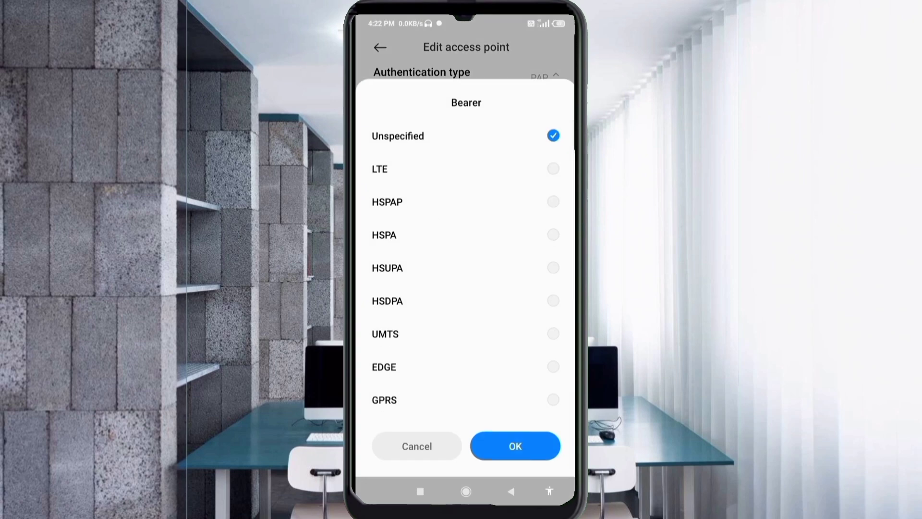
{"action": "left_click", "coordinate": [397, 136]}
{"action": "left_click", "coordinate": [515, 446]}
{"action": "scroll", "coordinate": [465, 259], "scroll_direction": "up", "scroll_amount": 5}
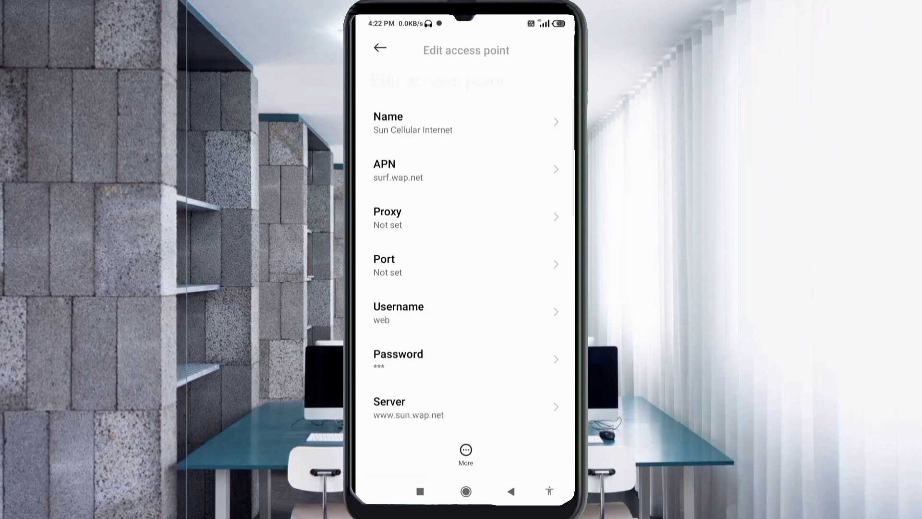
- Save the Sun Cellular Internet APN, select it as active, and go to the home screen
{"action": "left_click", "coordinate": [466, 454]}
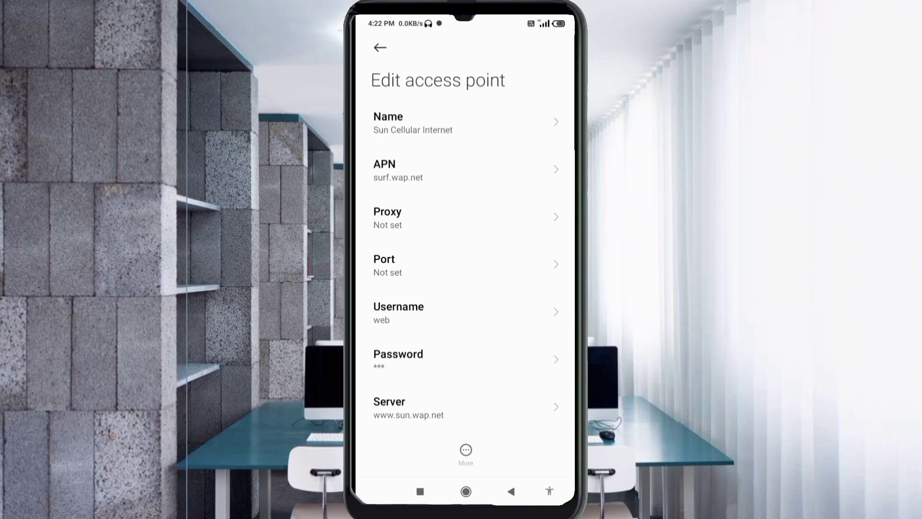
{"action": "left_click", "coordinate": [381, 379]}
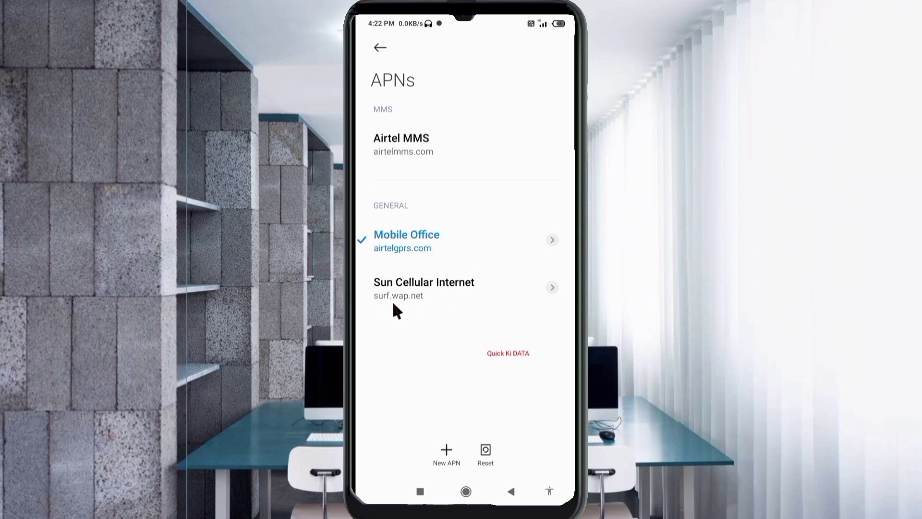
{"action": "left_click", "coordinate": [405, 303]}
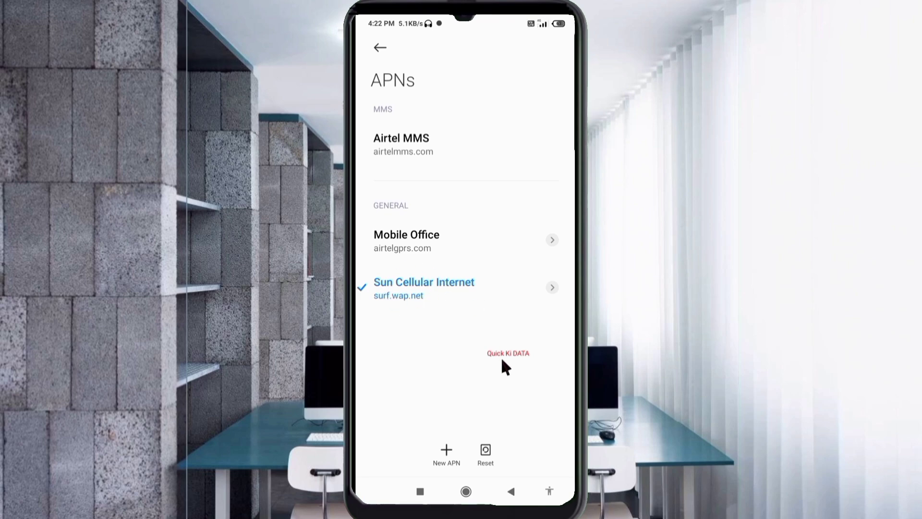
{"action": "key", "text": "super"}
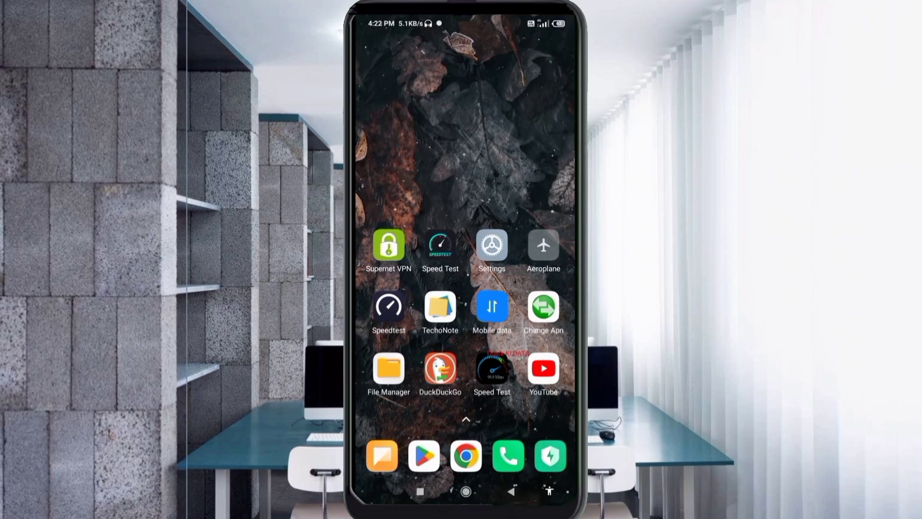